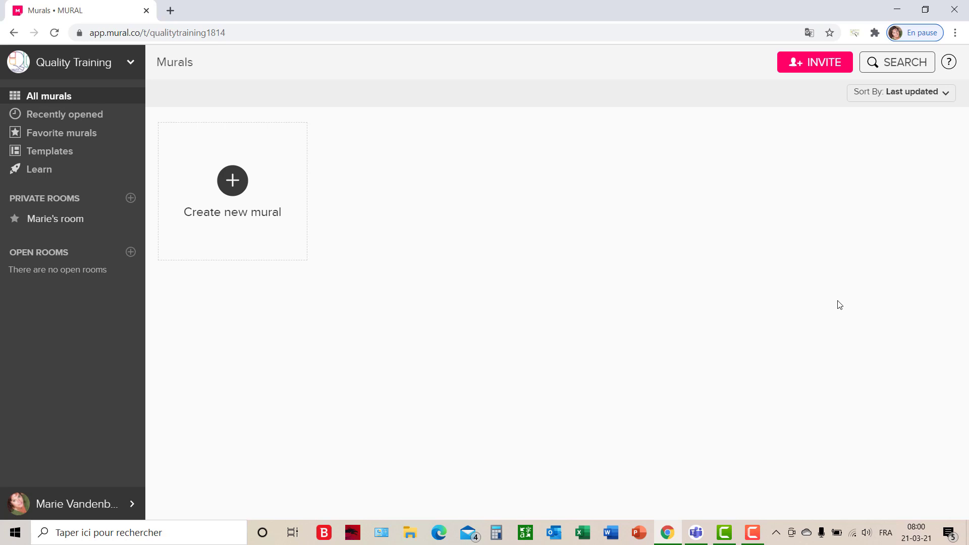
Start creating a new mural and browse the Icebreaker template category.
{"action": "left_click", "coordinate": [252, 213]}
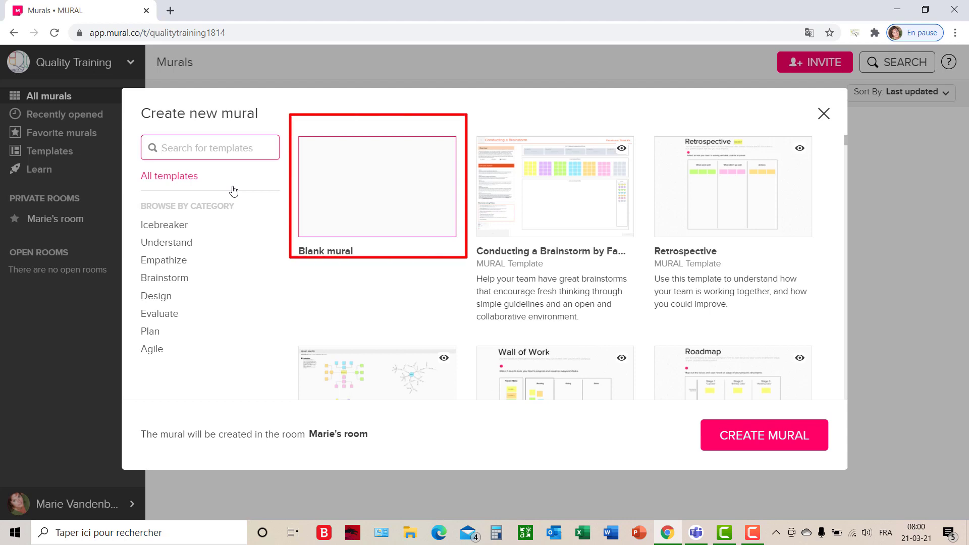
{"action": "left_click", "coordinate": [172, 231]}
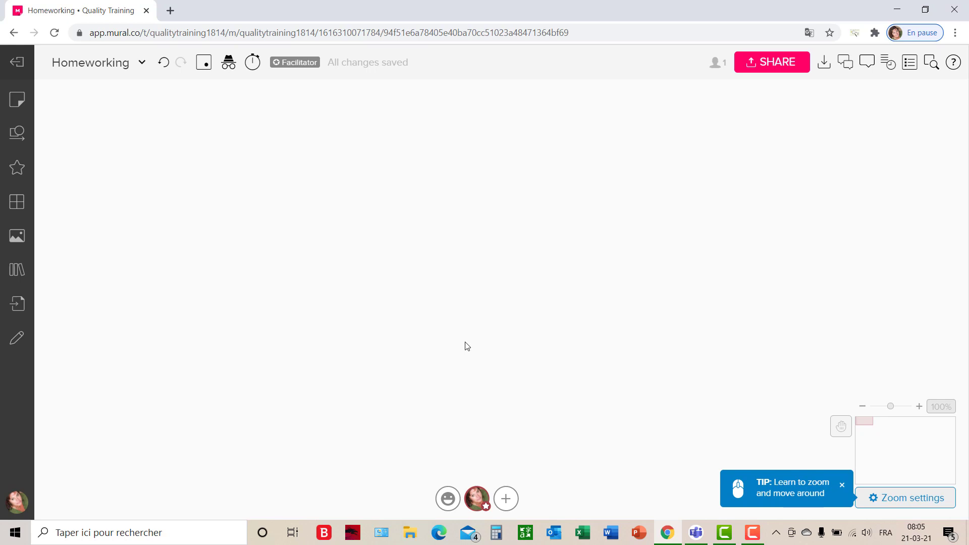
Place a comment on the empty canvas and post it with the text "Top".
{"action": "left_click", "coordinate": [16, 99]}
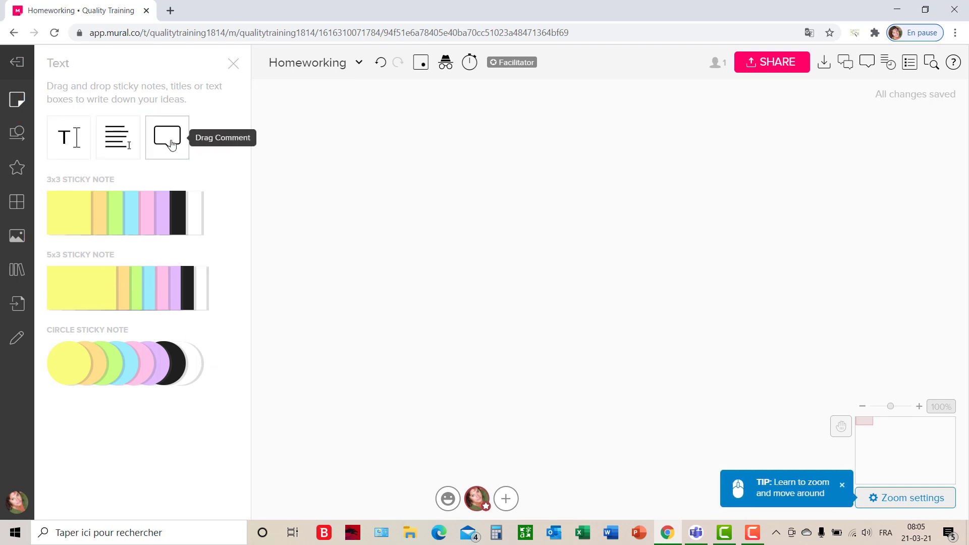
{"action": "left_click_drag", "start_coordinate": [172, 145], "coordinate": [609, 299]}
{"action": "type", "text": "Top"}
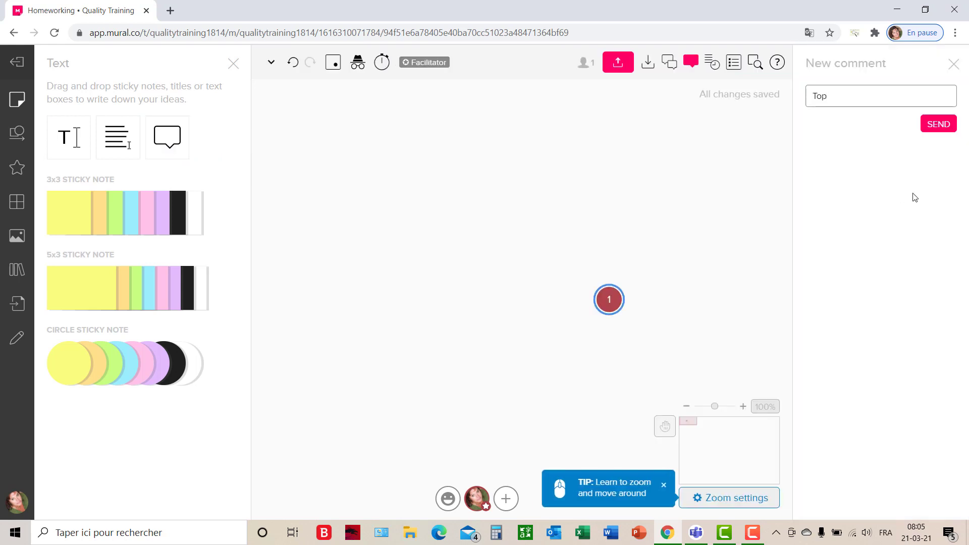
{"action": "key", "text": "Return"}
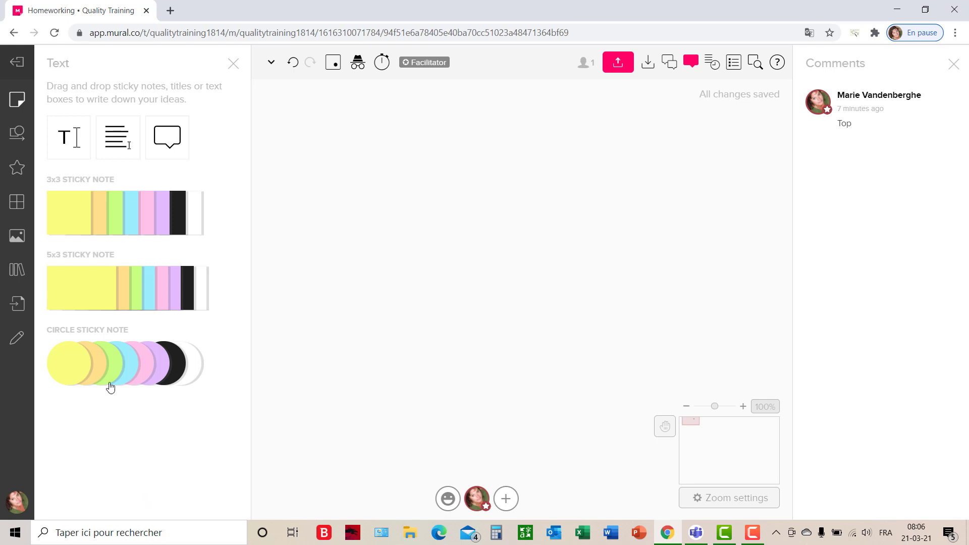
Add a yellow square sticky note reading "Communication en télétravail" and reposition it on the canvas.
{"action": "left_click_drag", "start_coordinate": [110, 387], "coordinate": [581, 291]}
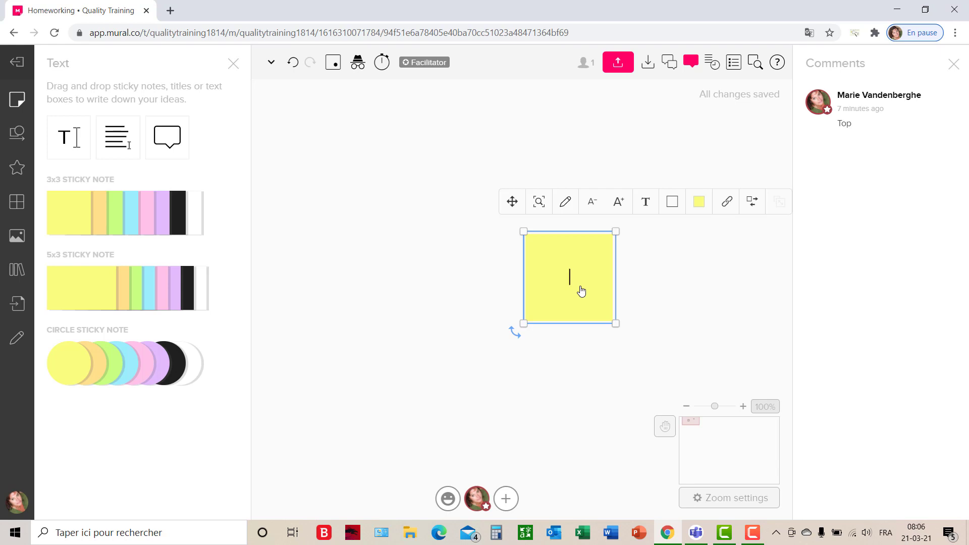
{"action": "type", "text": "Communication en télétravail"}
{"action": "left_click_drag", "start_coordinate": [569, 304], "coordinate": [646, 310]}
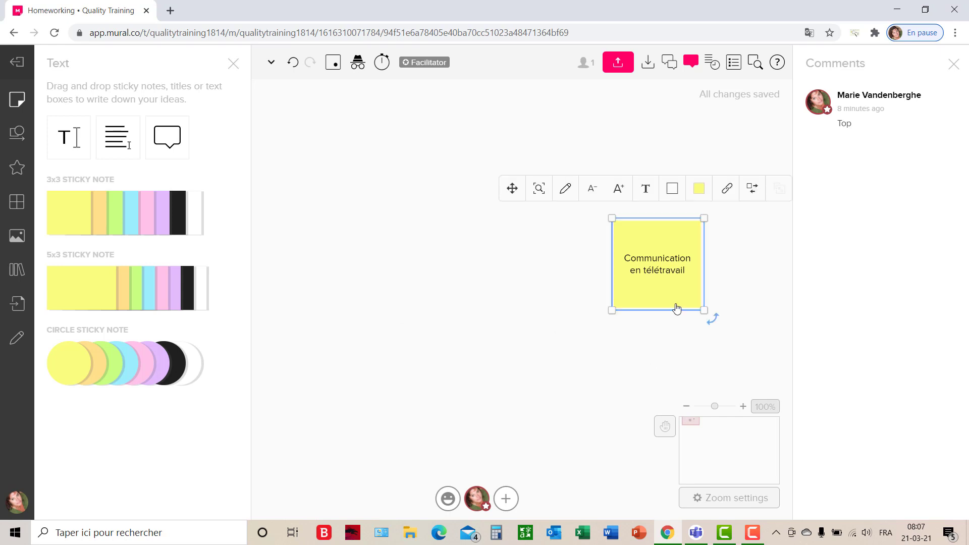
Duplicate the yellow sticky note so the two sit side by side, and colour the second one purple.
{"action": "left_click_drag", "start_coordinate": [676, 308], "coordinate": [472, 263]}
{"action": "left_click_drag", "start_coordinate": [472, 263], "coordinate": [617, 263]}
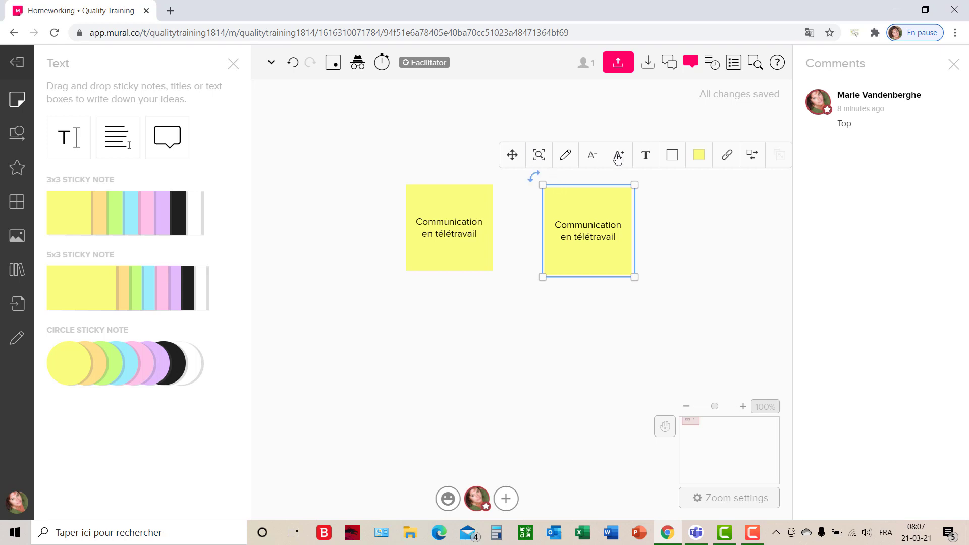
{"action": "left_click", "coordinate": [700, 158]}
{"action": "left_click", "coordinate": [702, 225]}
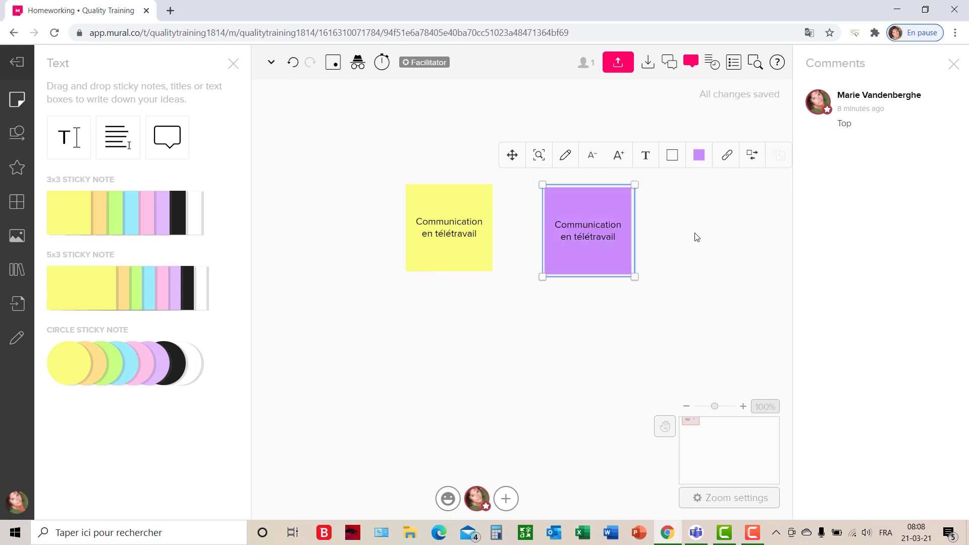
Add a square shape labelled "Zoom" below the yellow sticky note.
{"action": "left_click", "coordinate": [17, 134]}
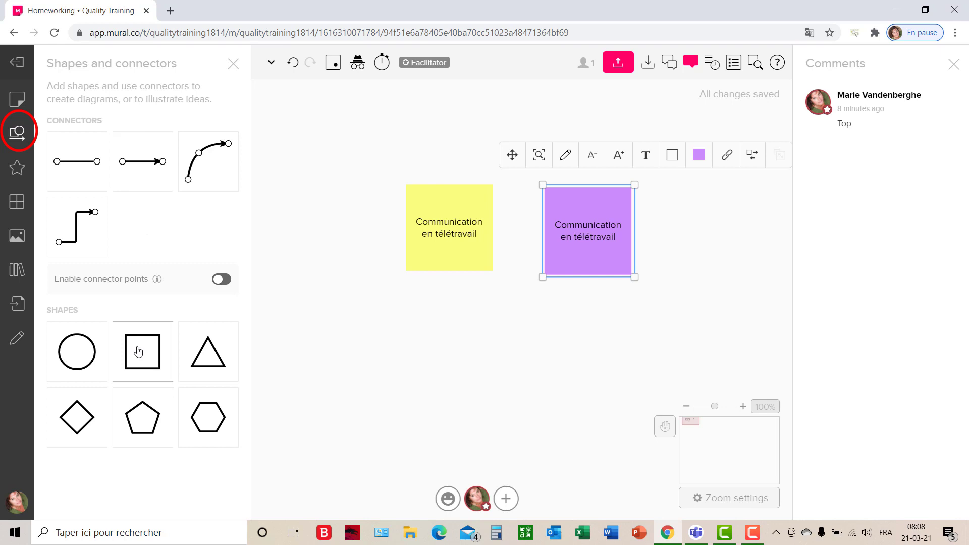
{"action": "left_click_drag", "start_coordinate": [139, 352], "coordinate": [390, 350]}
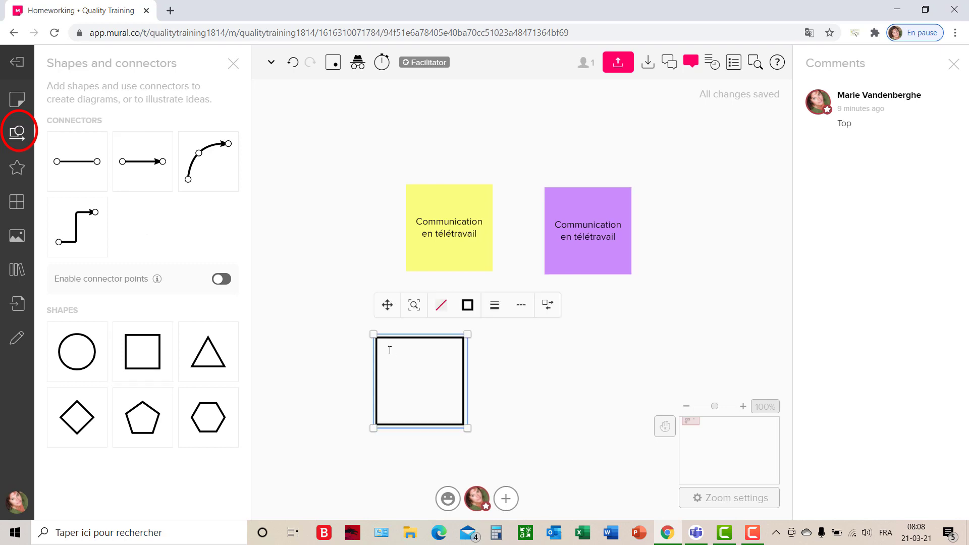
{"action": "type", "text": "Zoom"}
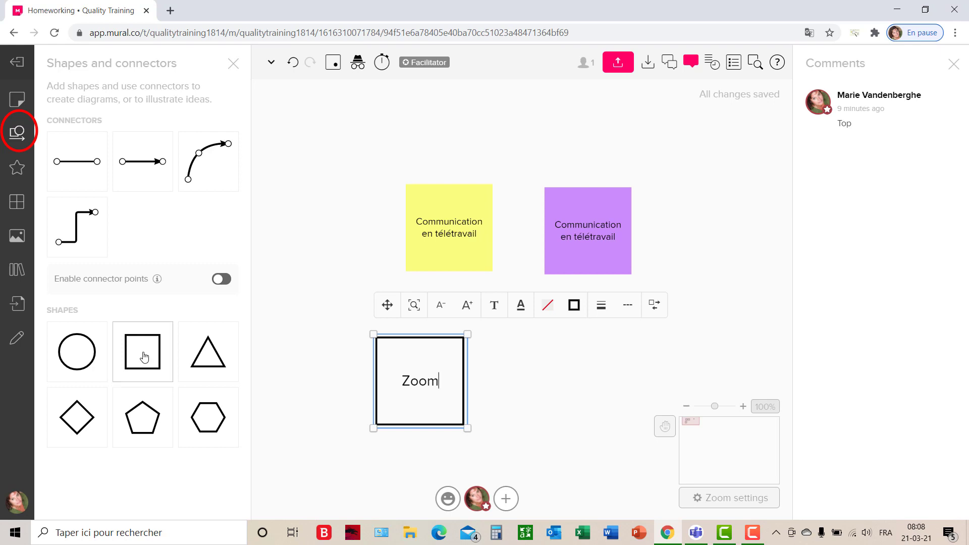
Add a circle labelled "Teams", linked by an arrow from the Zoom square, and place it beside the purple sticky note.
{"action": "mouse_move", "coordinate": [80, 354]}
{"action": "left_mouse_down"}
{"action": "mouse_move", "coordinate": [573, 304]}
{"action": "mouse_move", "coordinate": [562, 364]}
{"action": "mouse_move", "coordinate": [574, 360]}
{"action": "mouse_move", "coordinate": [568, 355]}
{"action": "left_mouse_up"}
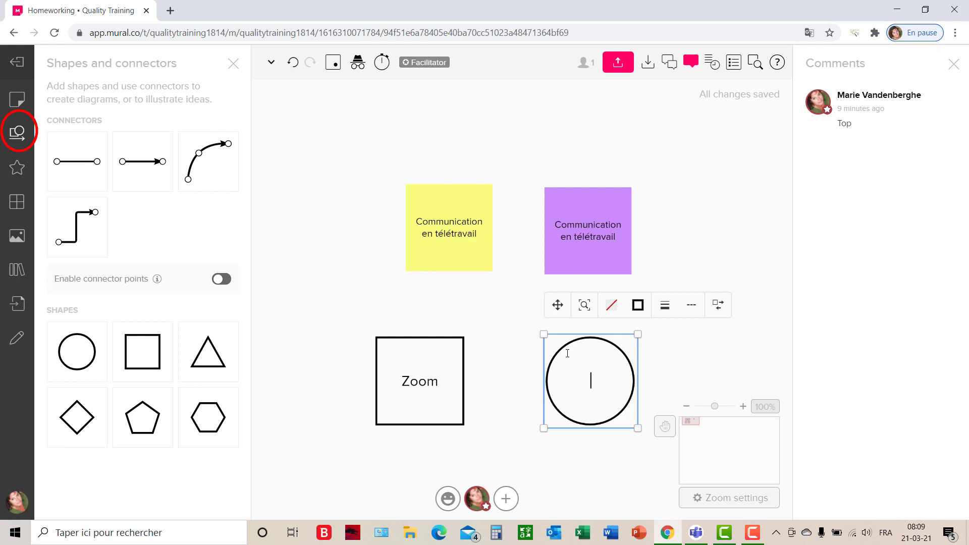
{"action": "type", "text": "Teams"}
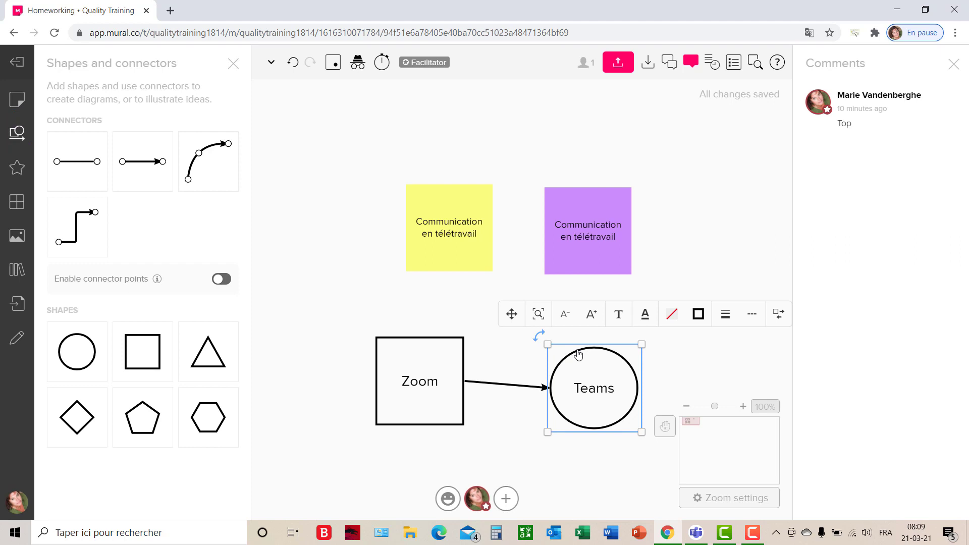
{"action": "left_click_drag", "start_coordinate": [578, 355], "coordinate": [703, 215]}
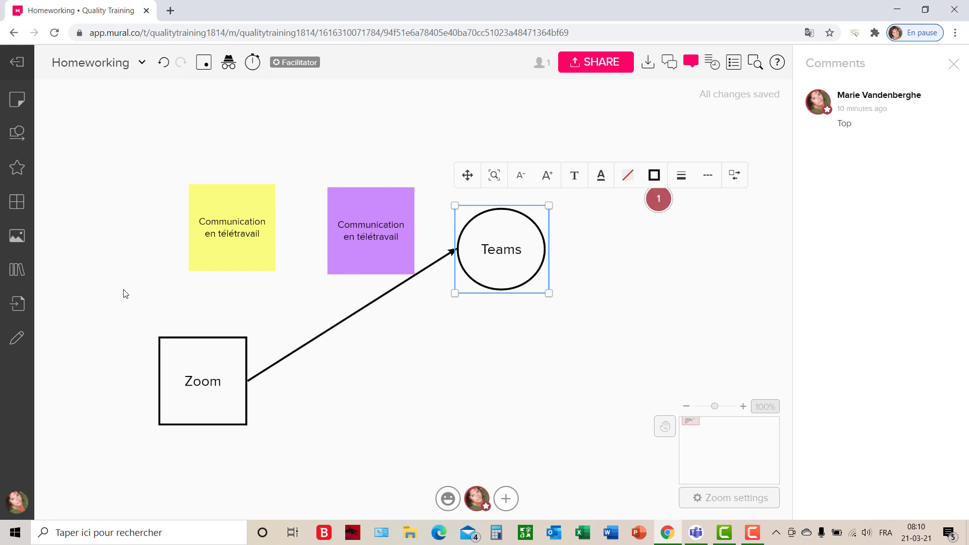
Place a smiley icon above the Zoom square, colour it pink and enlarge it slightly.
{"action": "left_click", "coordinate": [16, 168]}
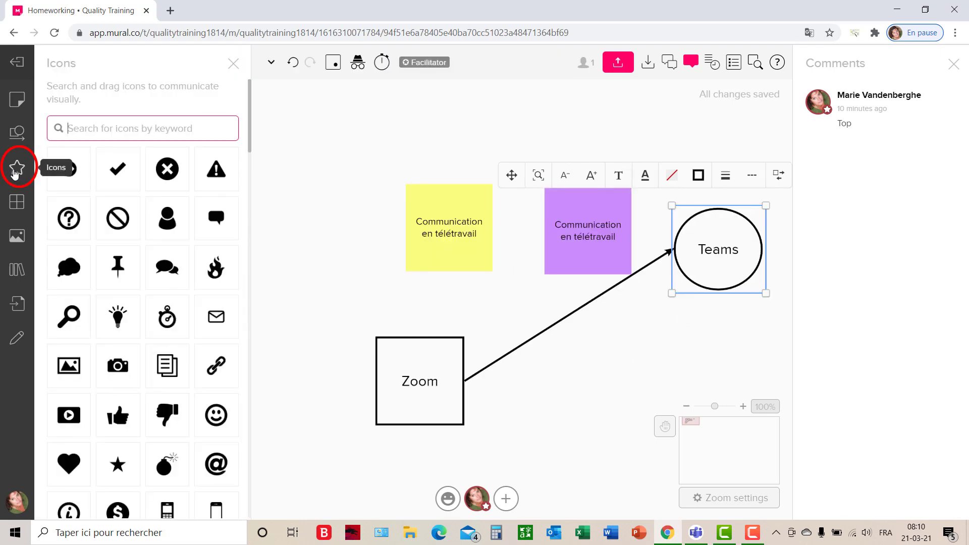
{"action": "left_click_drag", "start_coordinate": [217, 415], "coordinate": [335, 296]}
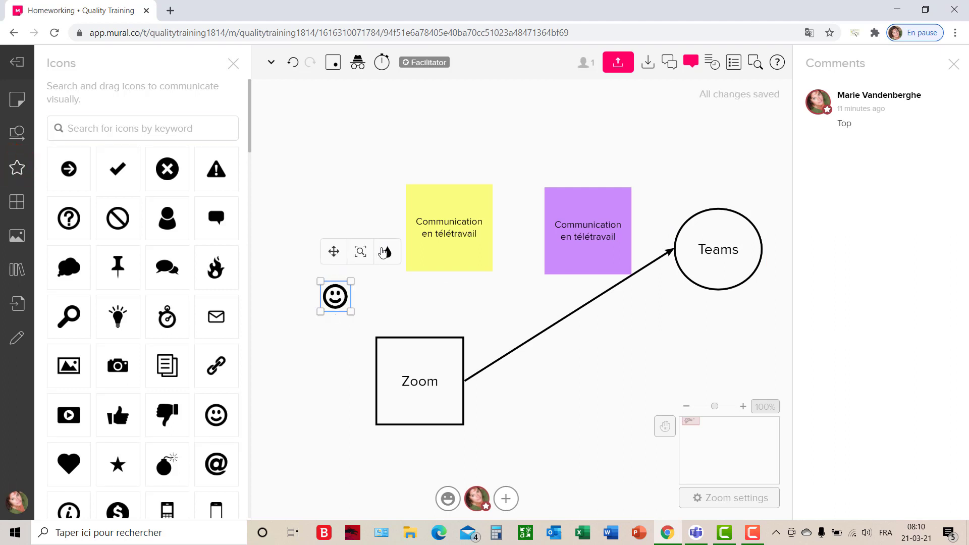
{"action": "left_click", "coordinate": [387, 252]}
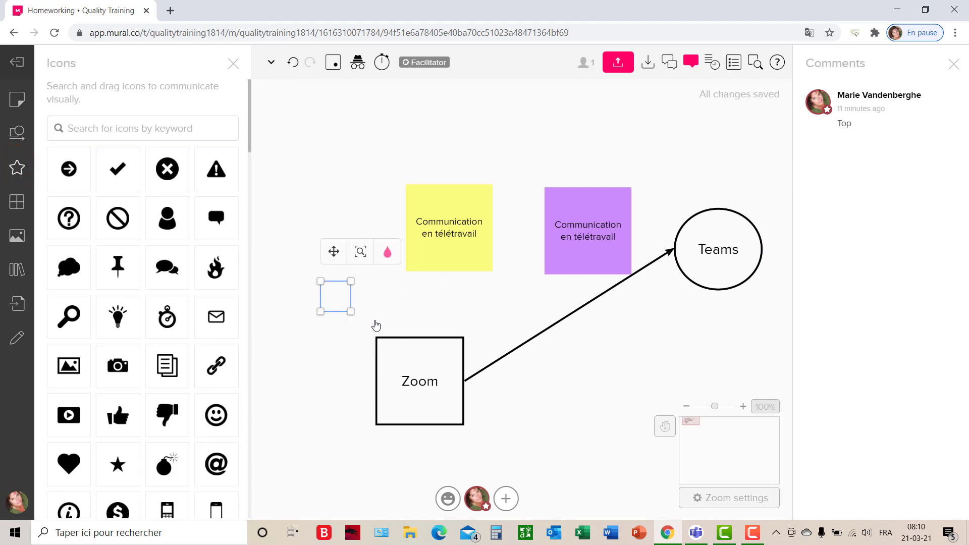
{"action": "left_click", "coordinate": [376, 322]}
{"action": "left_click_drag", "start_coordinate": [352, 313], "coordinate": [358, 318]}
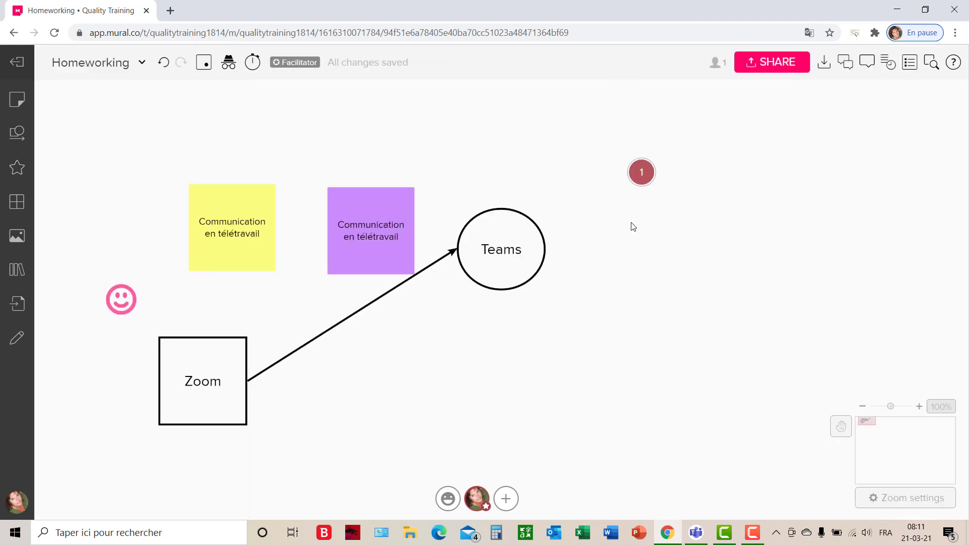
Open the comment thread of the marker on the canvas.
{"action": "left_click", "coordinate": [643, 173]}
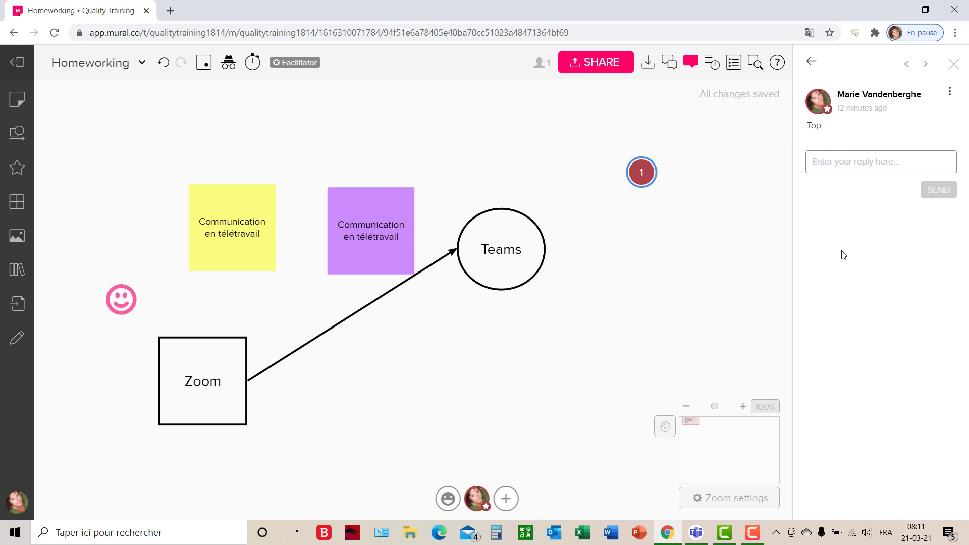
Search images for "homeworking" and place the photo of the man at his laptop above the yellow sticky note.
{"action": "left_click", "coordinate": [16, 243]}
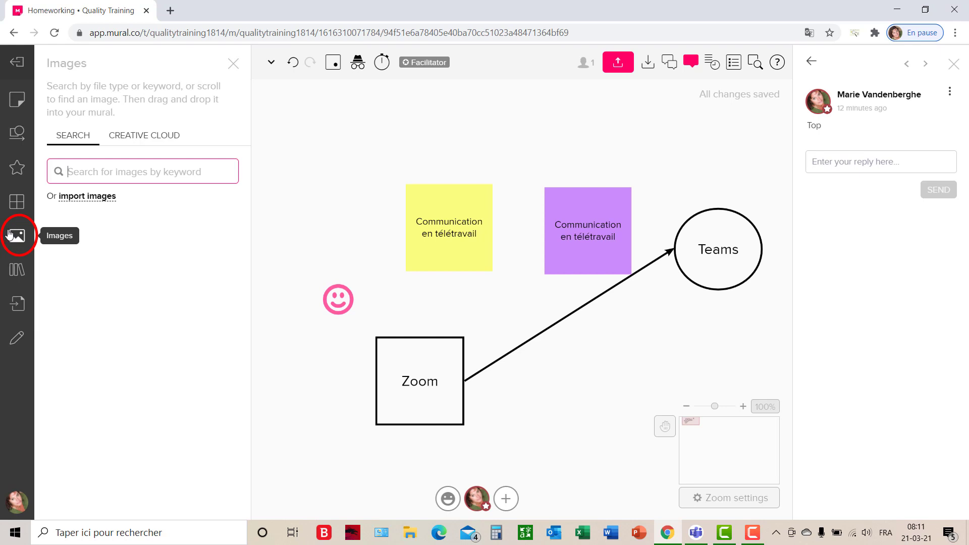
{"action": "type", "text": "homeworking"}
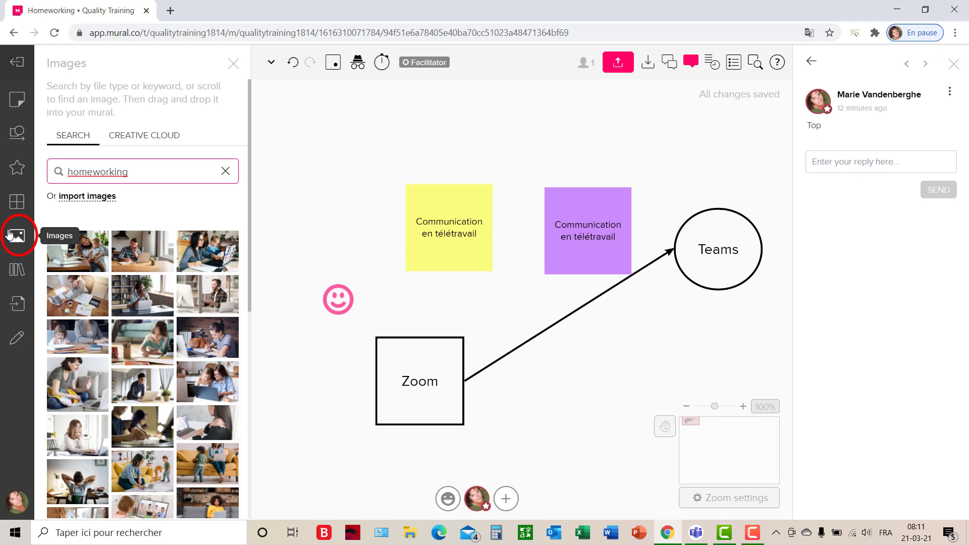
{"action": "left_click", "coordinate": [50, 331]}
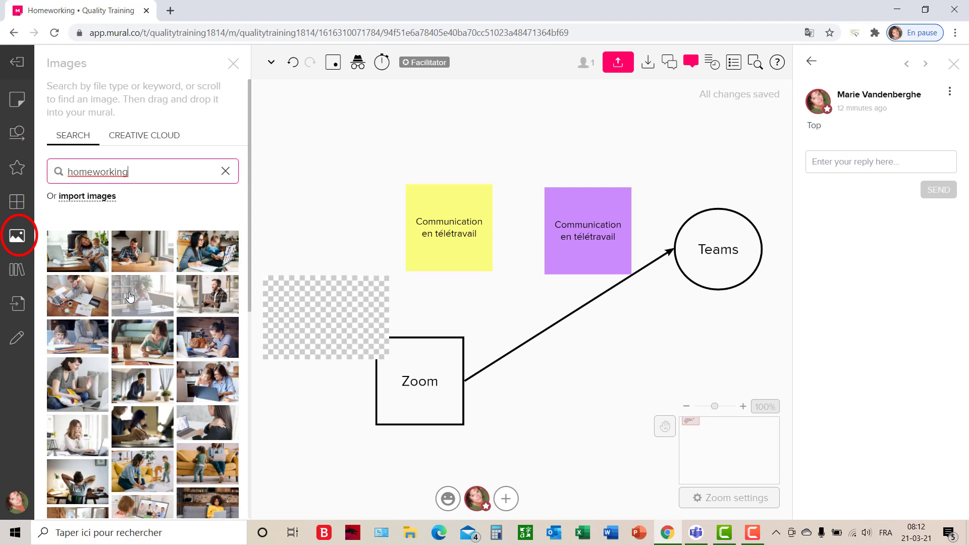
{"action": "left_click", "coordinate": [130, 297]}
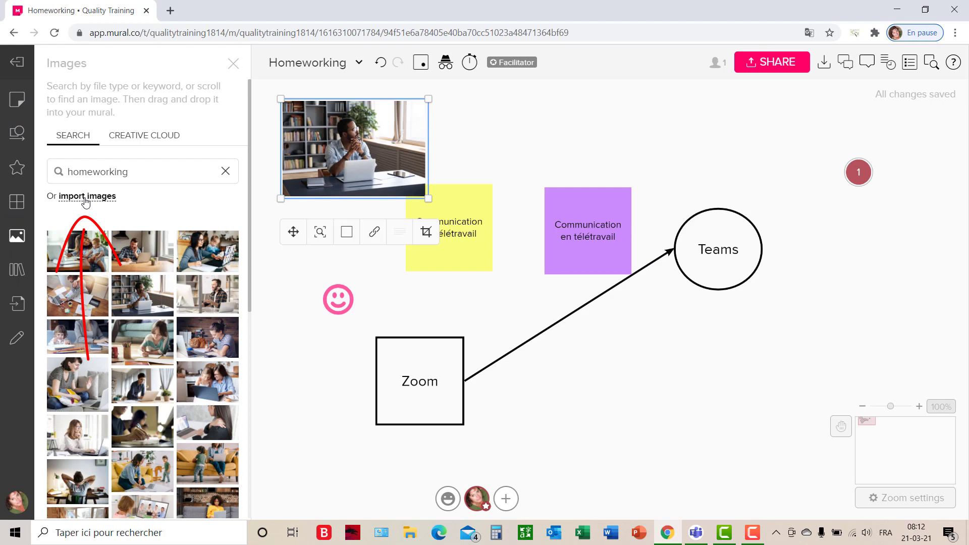
Save the photo to the content library as "HW" and place a copy from the library below the Teams circle.
{"action": "left_click", "coordinate": [16, 272]}
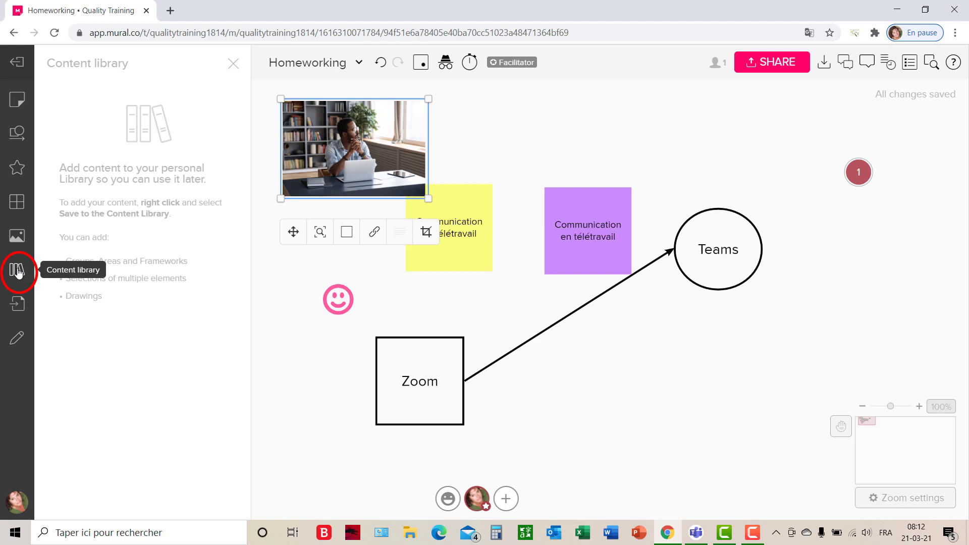
{"action": "right_click", "coordinate": [347, 150]}
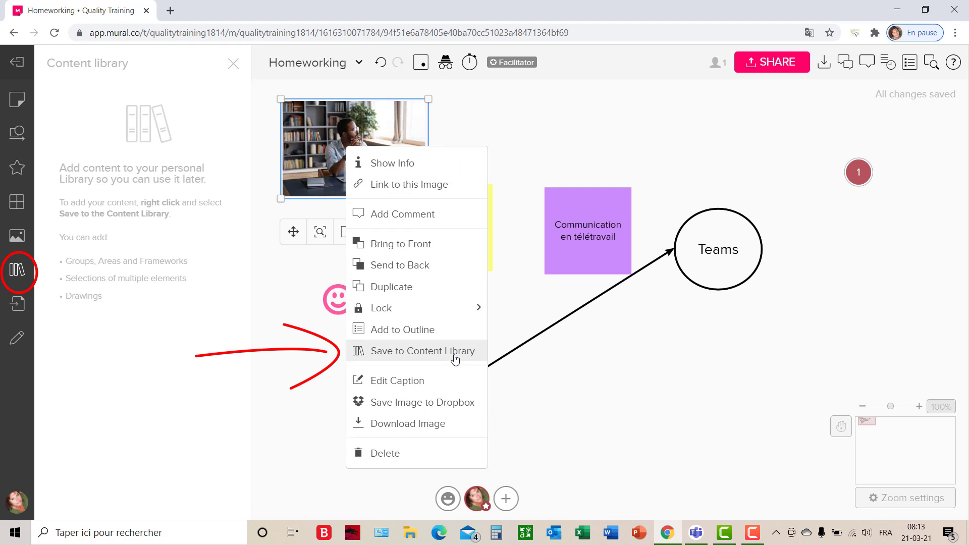
{"action": "left_click", "coordinate": [455, 360]}
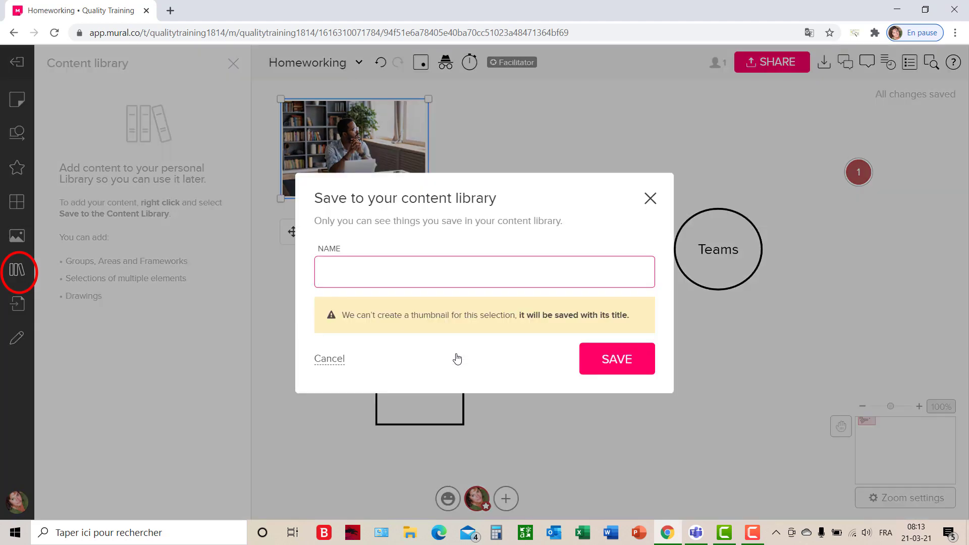
{"action": "type", "text": "HW"}
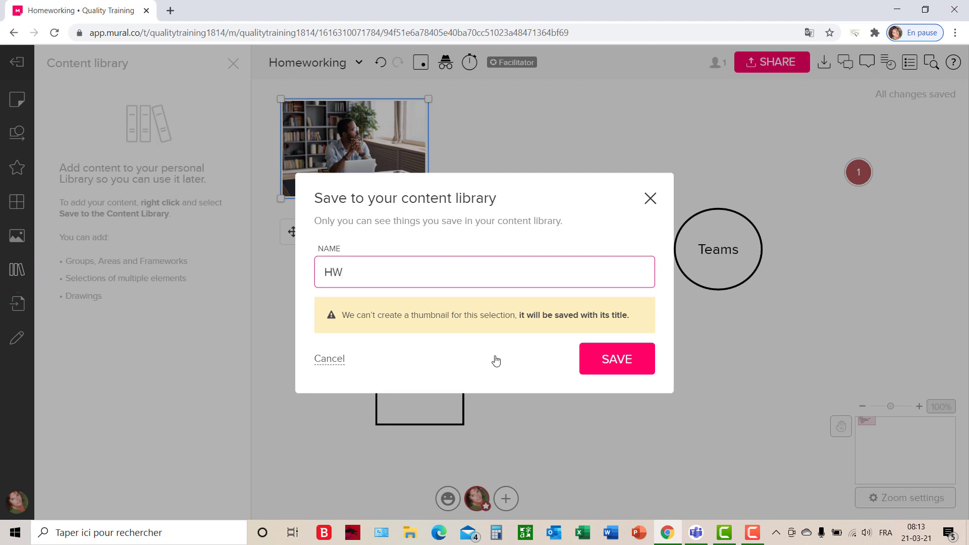
{"action": "left_click", "coordinate": [588, 362]}
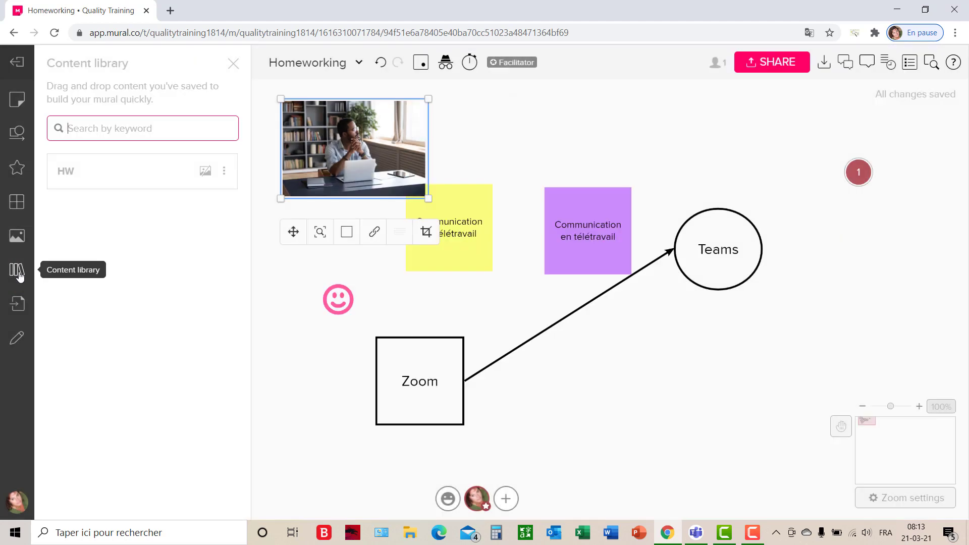
{"action": "left_click_drag", "start_coordinate": [101, 171], "coordinate": [656, 420]}
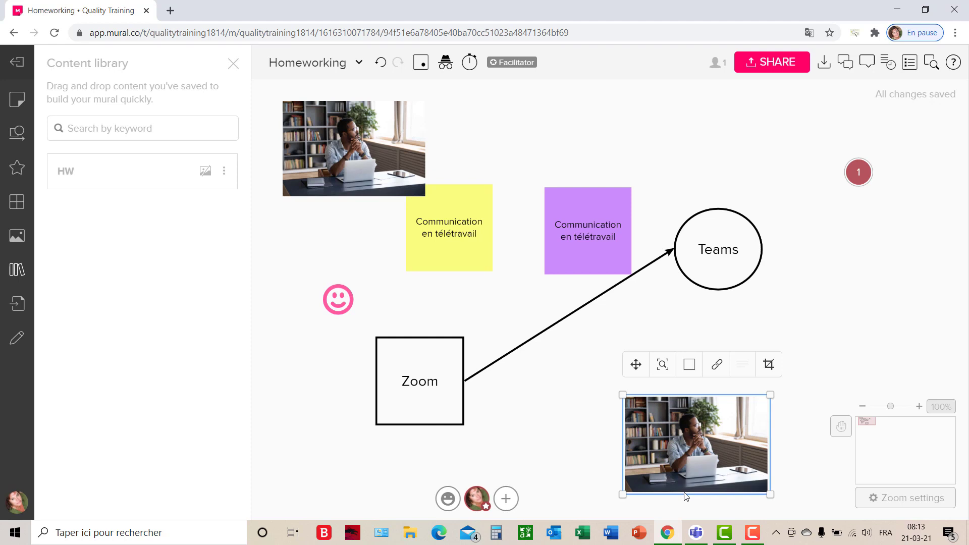
{"action": "mouse_move", "coordinate": [680, 487]}
Draw a black freehand loop with a purple one over it beneath the comment marker, and finish the drawing.
{"action": "left_click", "coordinate": [15, 343]}
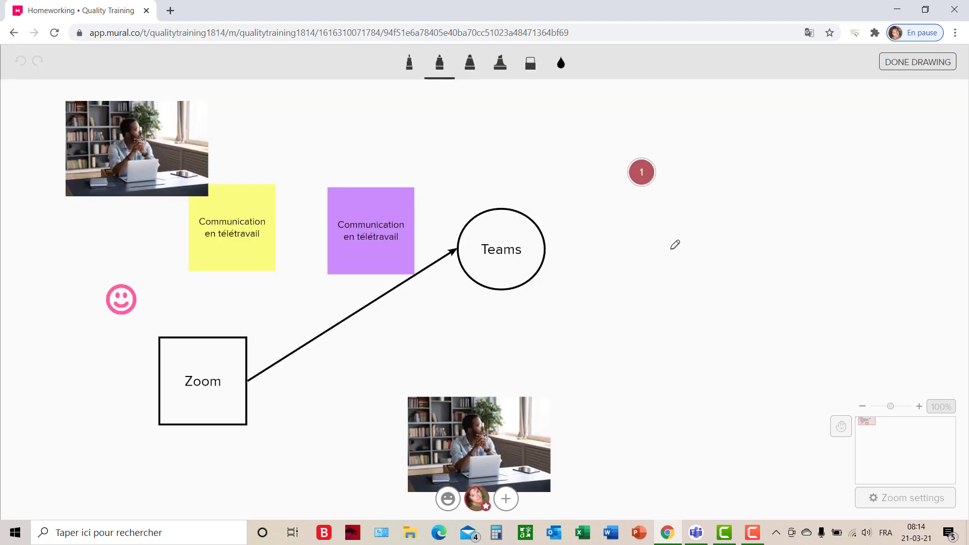
{"action": "mouse_move", "coordinate": [669, 251]}
{"action": "left_mouse_down"}
{"action": "mouse_move", "coordinate": [656, 271]}
{"action": "mouse_move", "coordinate": [695, 234]}
{"action": "mouse_move", "coordinate": [638, 321]}
{"action": "mouse_move", "coordinate": [696, 213]}
{"action": "left_mouse_up"}
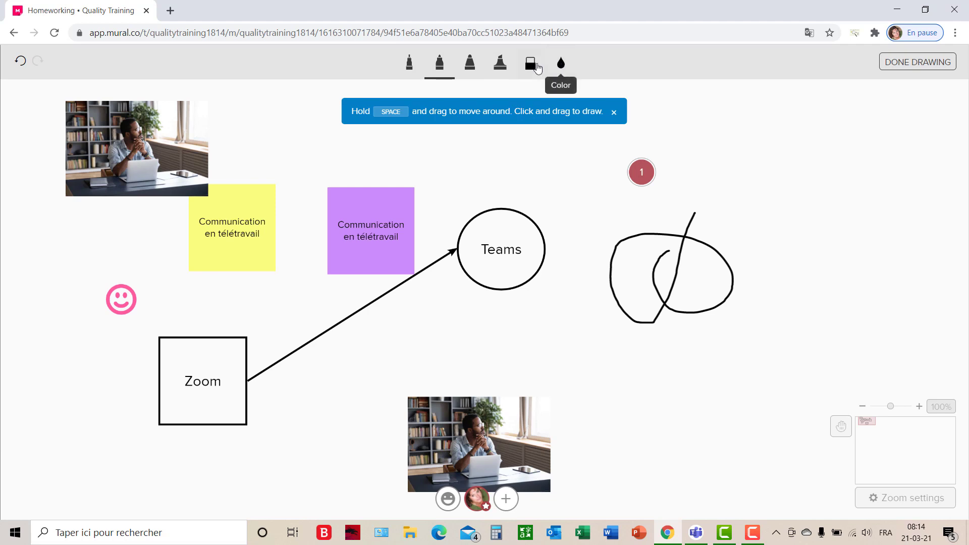
{"action": "left_click", "coordinate": [563, 65]}
{"action": "left_click", "coordinate": [563, 148]}
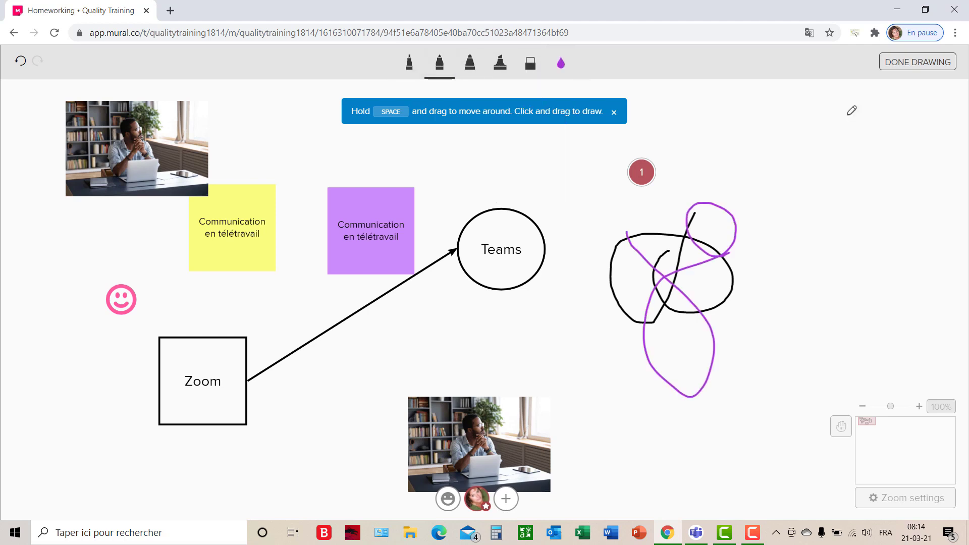
{"action": "left_click", "coordinate": [909, 66]}
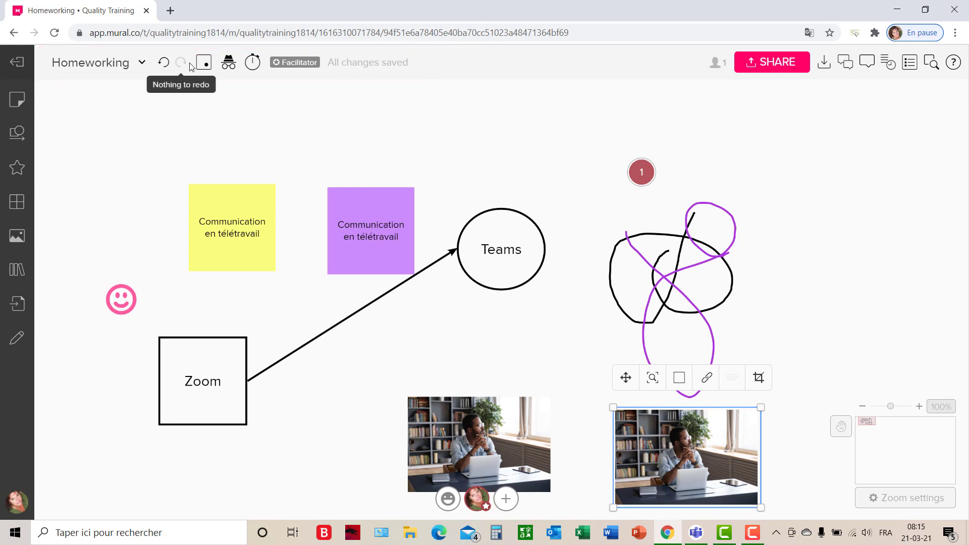
{"action": "left_click", "coordinate": [176, 160]}
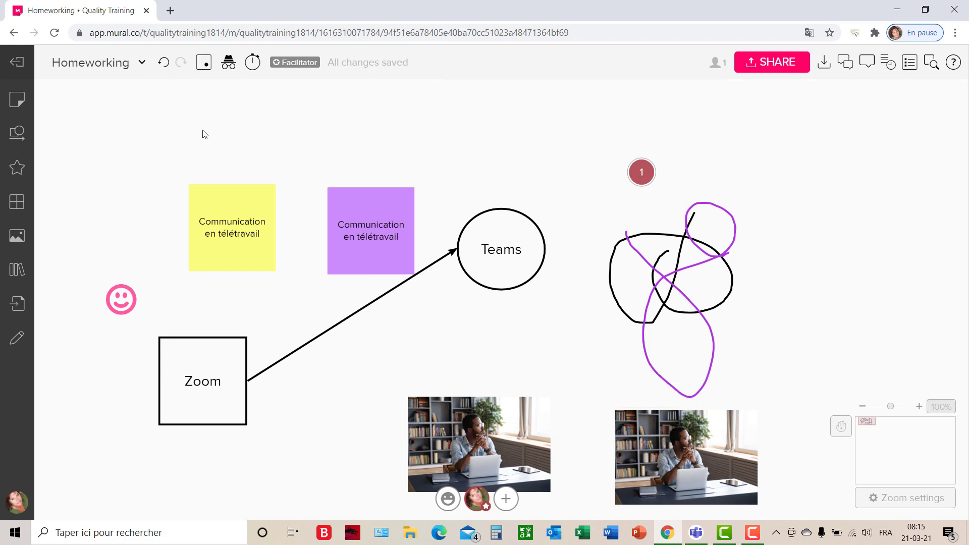
Open the setup for a new voting session on the Homeworking mural.
{"action": "left_click", "coordinate": [204, 63]}
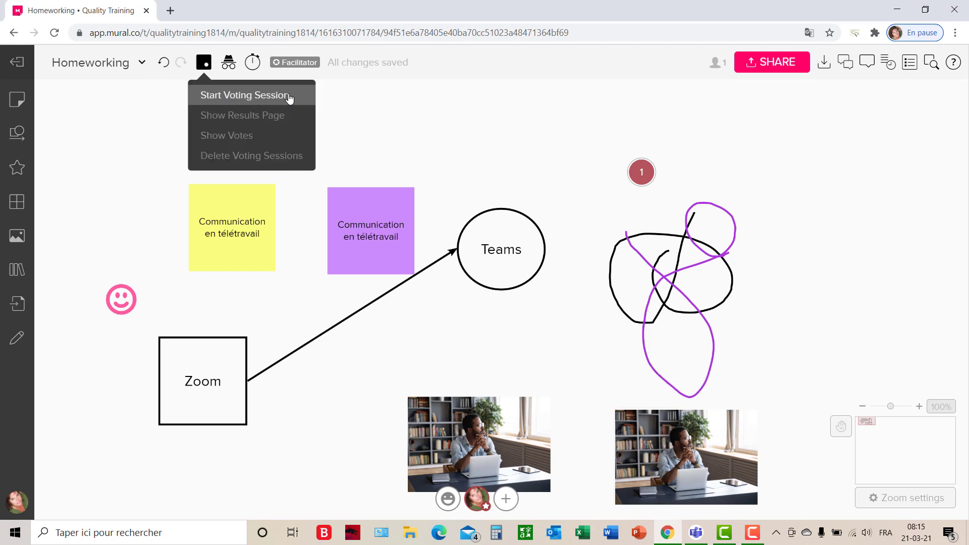
{"action": "left_click", "coordinate": [290, 99]}
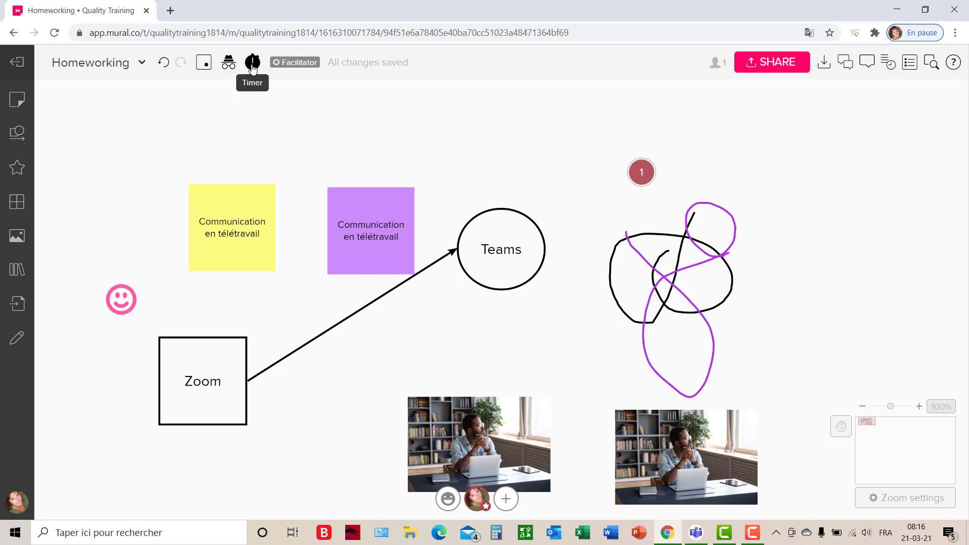
Increase the facilitation timer beyond 5 minutes with its sound left on, and start the countdown.
{"action": "left_click", "coordinate": [252, 63]}
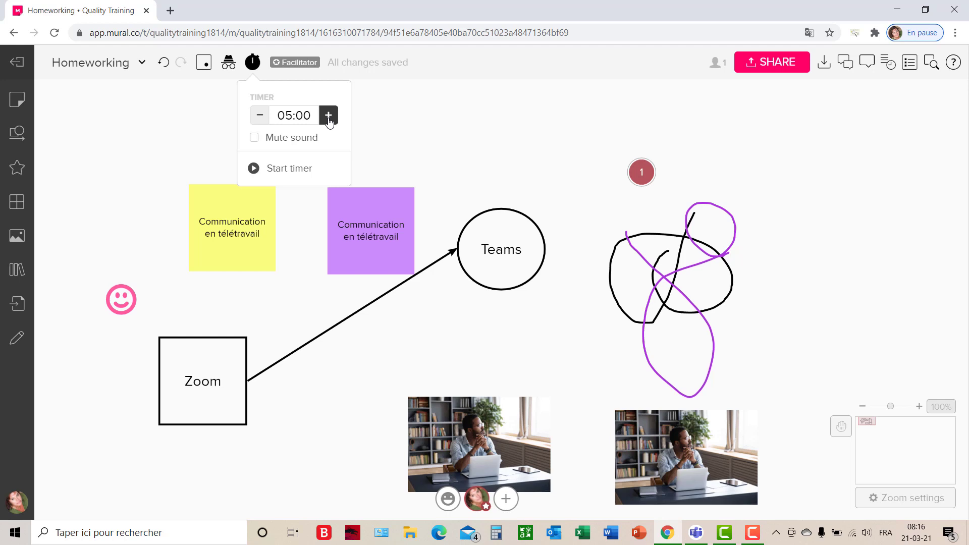
{"action": "left_click", "coordinate": [328, 116]}
{"action": "left_click", "coordinate": [253, 169]}
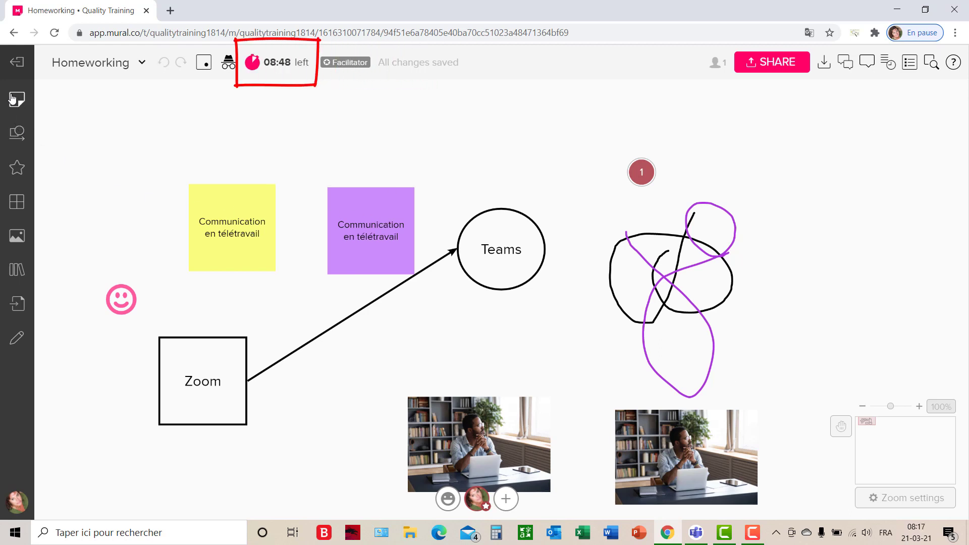
Leave the Homeworking mural for the room's dashboard and start creating a new mural.
{"action": "left_click", "coordinate": [17, 63]}
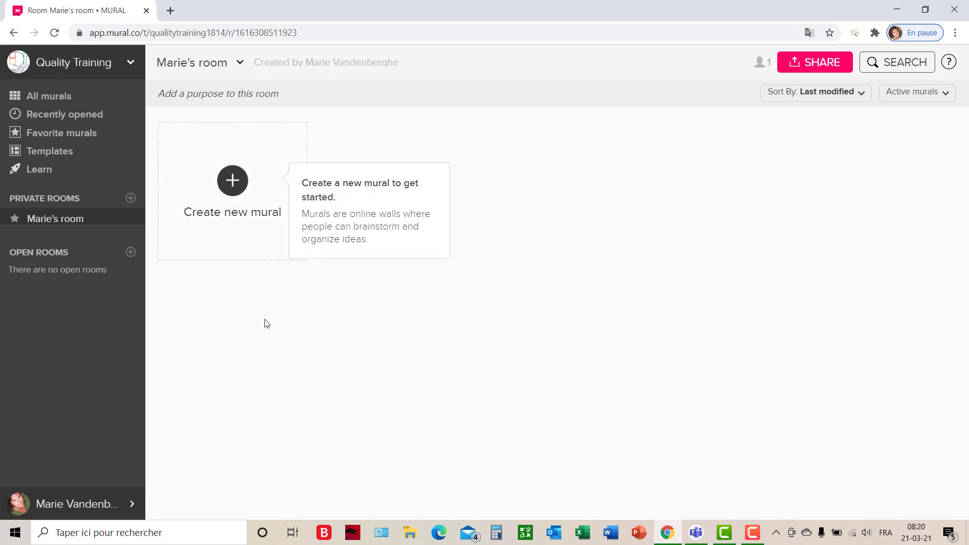
{"action": "left_click", "coordinate": [233, 181]}
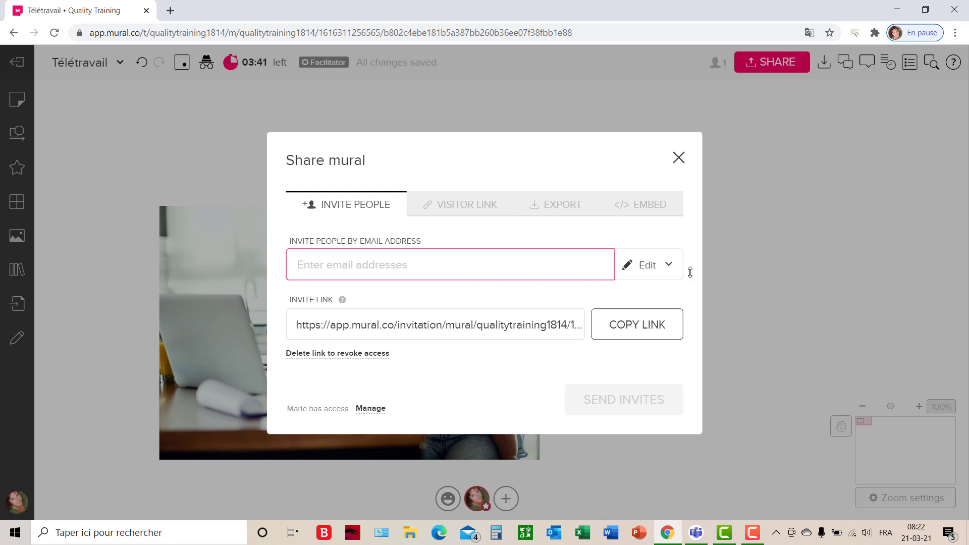
Show the permission options for people invited to the Télétravail mural by email.
{"action": "left_click", "coordinate": [674, 269]}
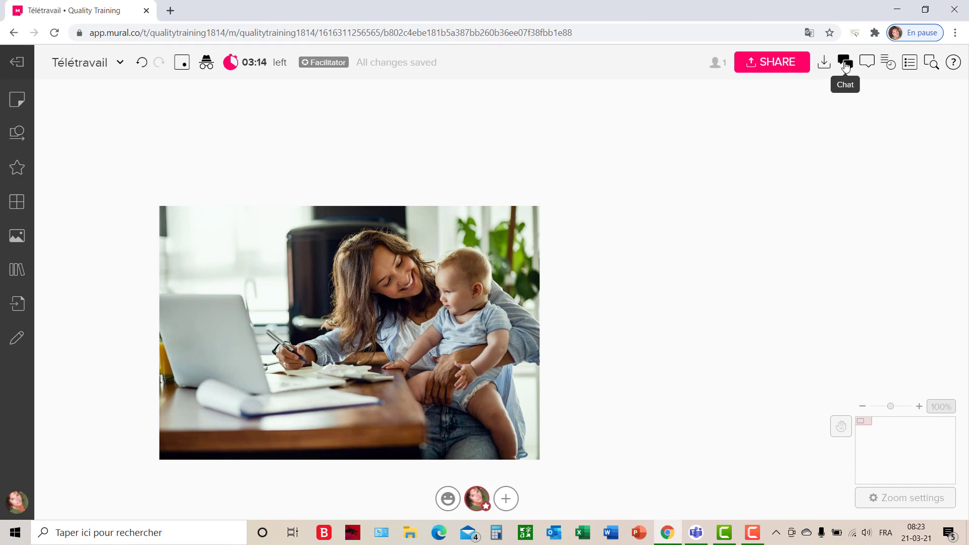
View the Télétravail mural's chat, its comments and its activity log one after another.
{"action": "left_click", "coordinate": [846, 63]}
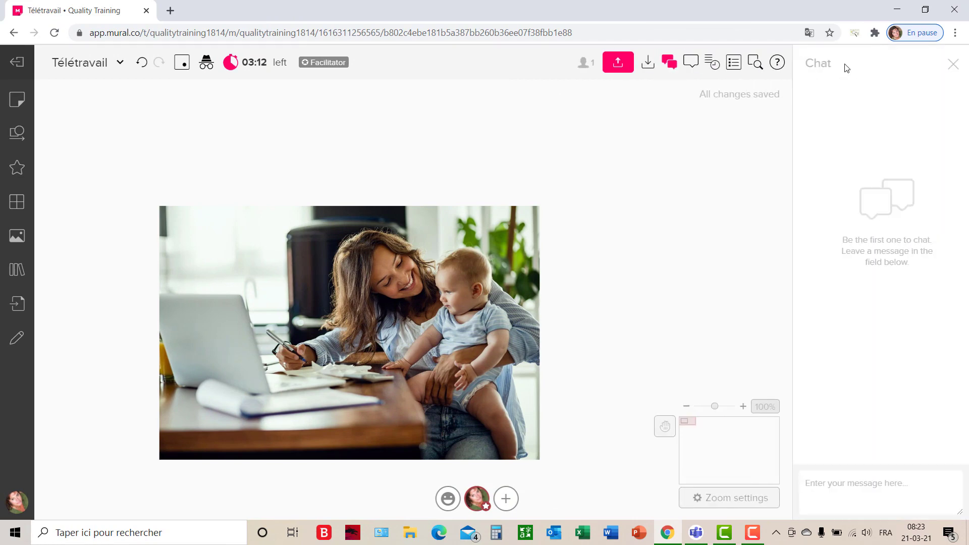
{"action": "left_click", "coordinate": [692, 64]}
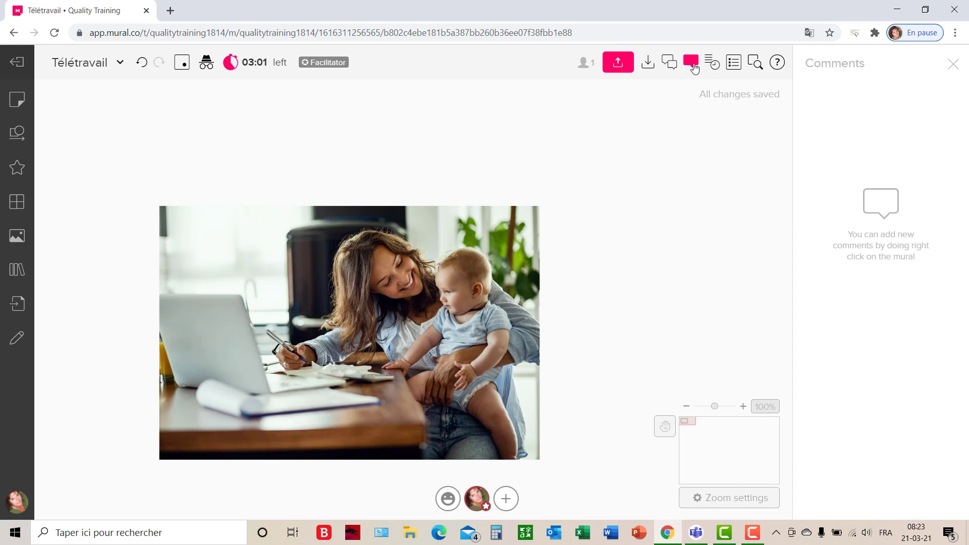
{"action": "left_click", "coordinate": [713, 64]}
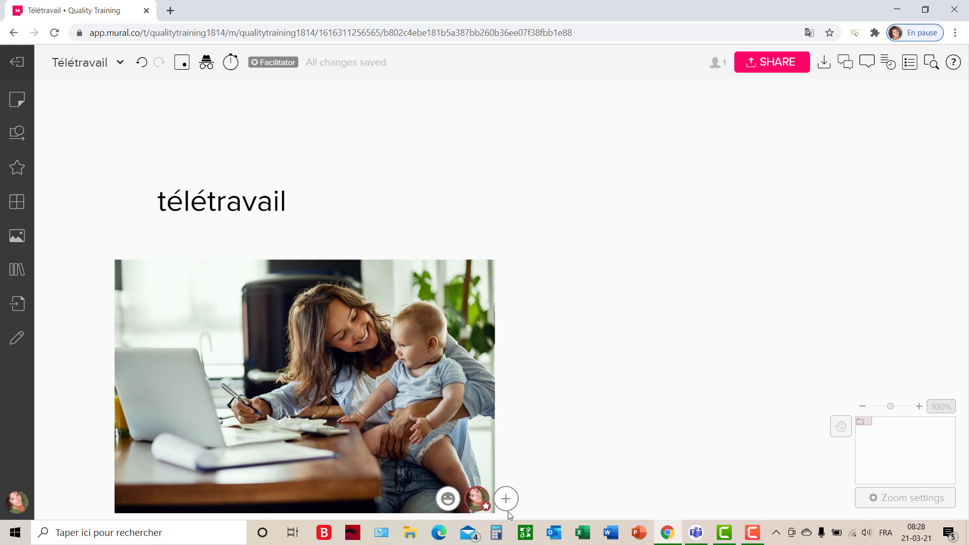
Launch the Celebrate confetti effect on the mural from the facilitator's own options.
{"action": "left_click", "coordinate": [479, 505]}
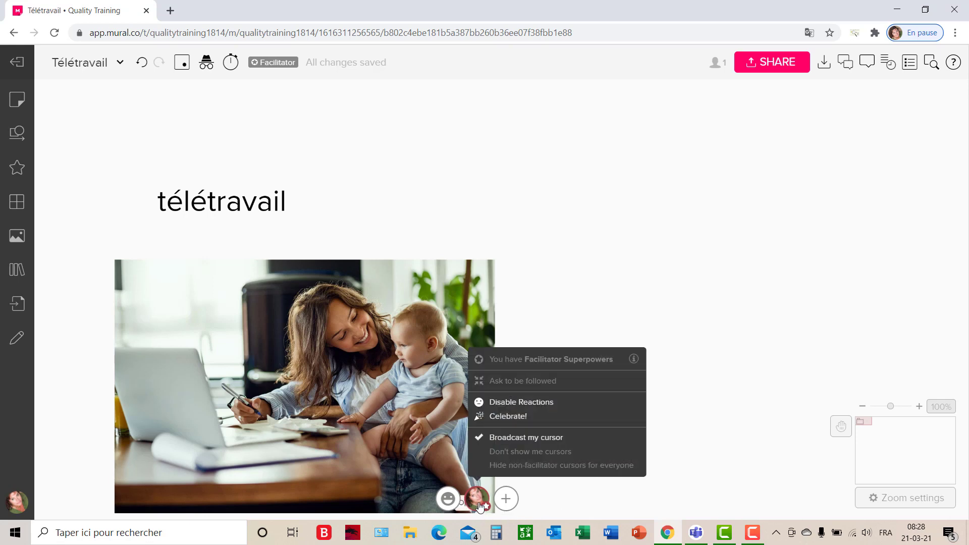
{"action": "left_click", "coordinate": [520, 423]}
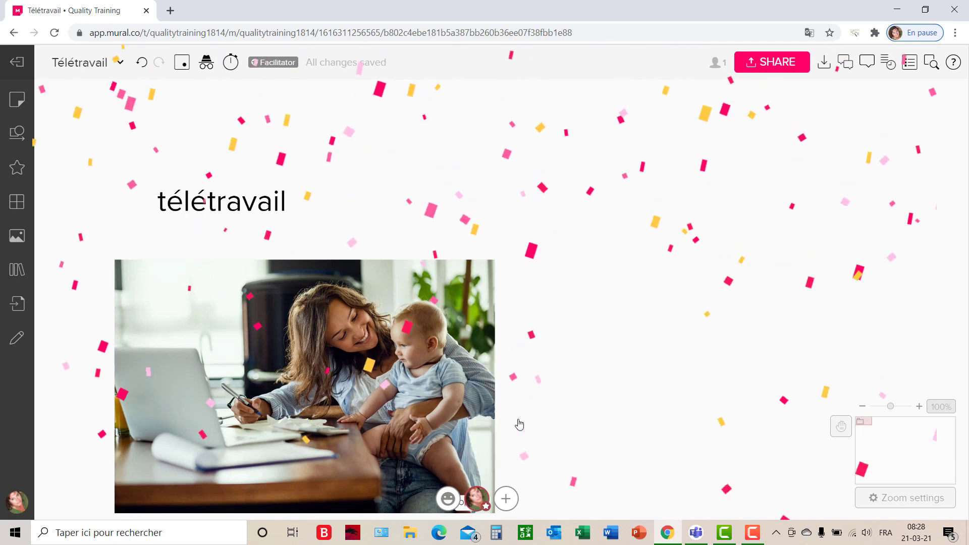